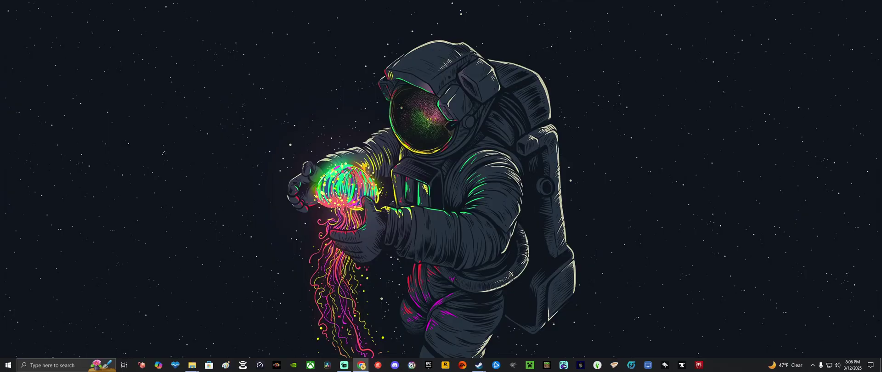
Switch to Steam and open the No Man's Sky page in the game library
click(478, 365)
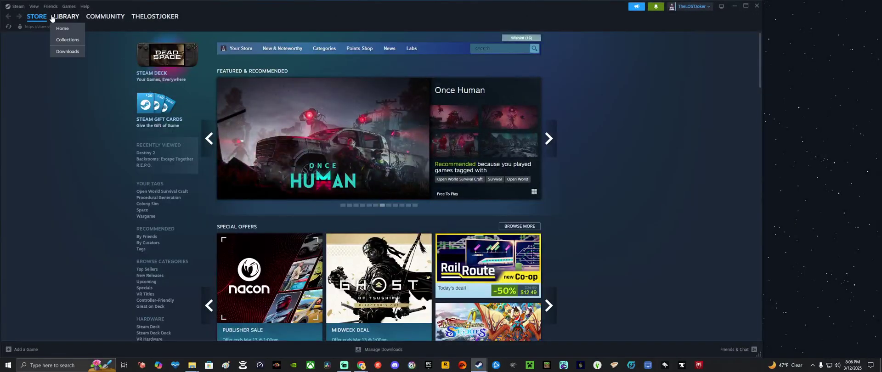
click(66, 16)
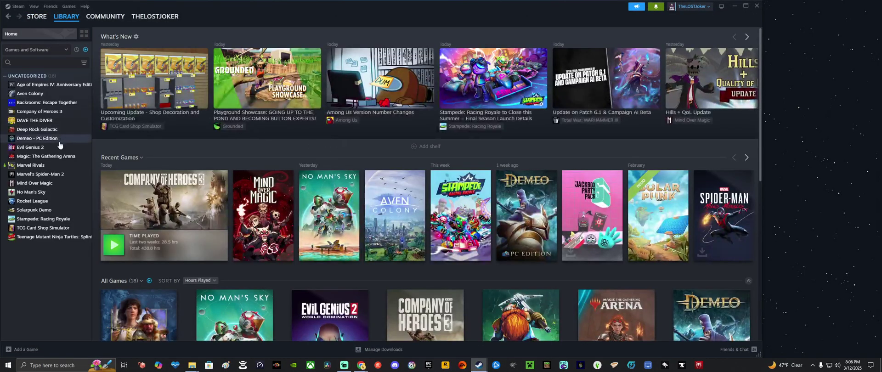
click(51, 192)
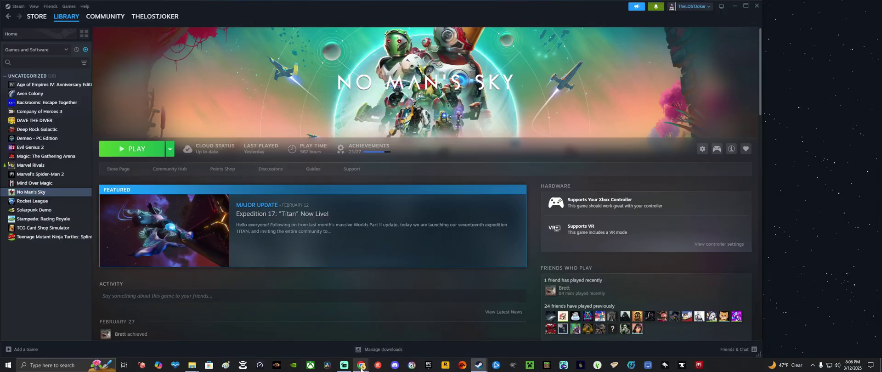
Switch to Chrome with the No Man's Sky Expedition Generator page, reposition its window and minimize Steam
mouse_move(363, 367)
click(343, 339)
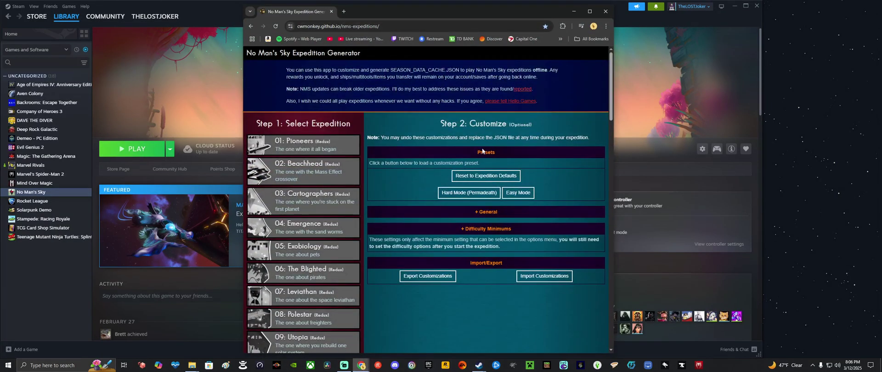
drag(491, 14, 481, 10)
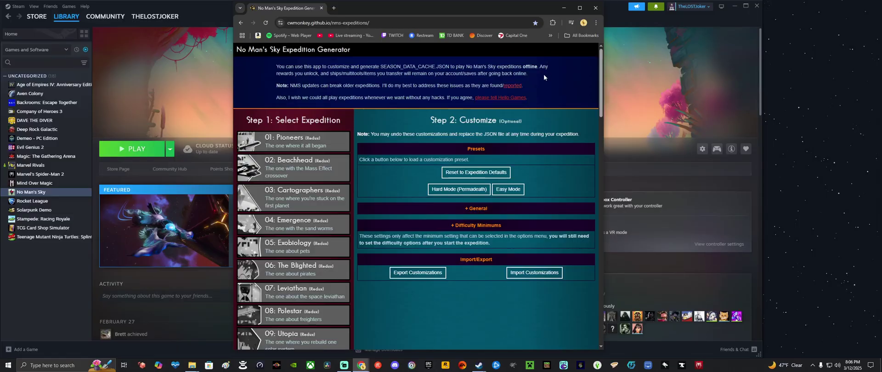
drag(518, 8, 521, 7)
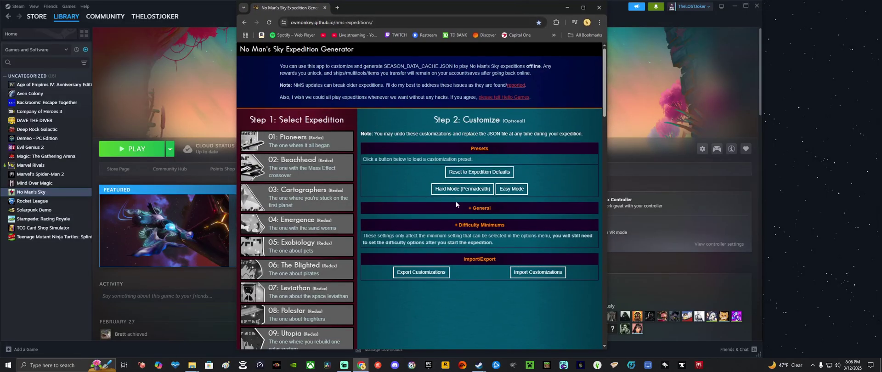
scroll(414, 193, down, 3)
scroll(459, 202, up, 3)
click(735, 7)
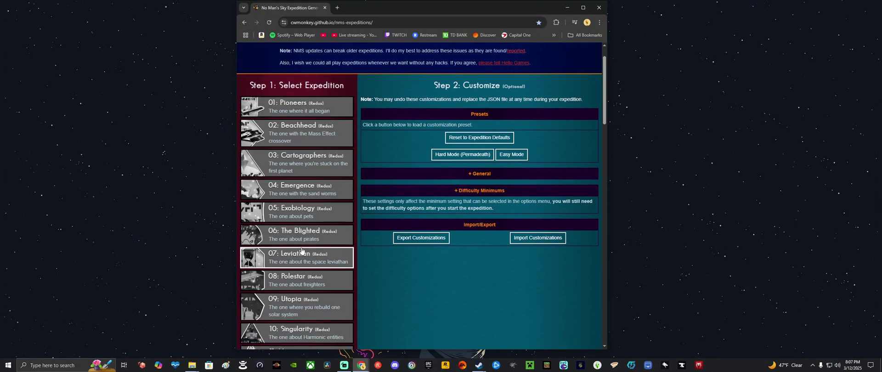
Select expedition 10: Singularity in the generator and maximize the browser window
scroll(297, 221, down, 2)
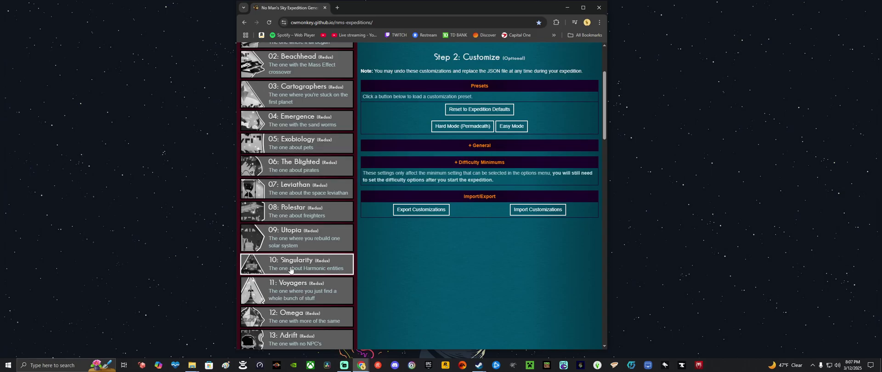
double_click(300, 262)
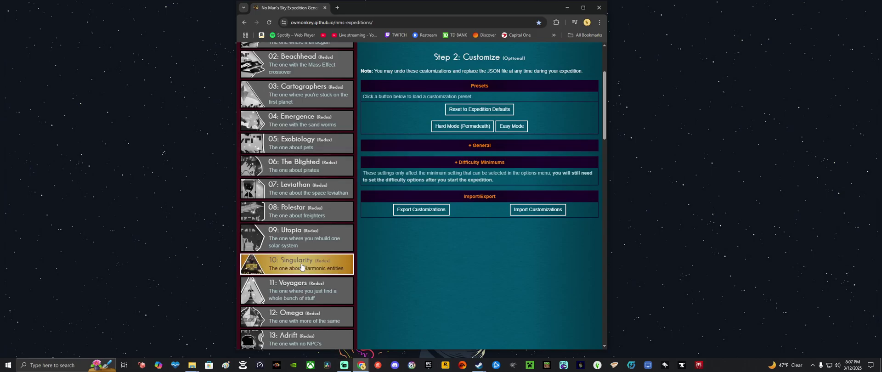
scroll(450, 243, up, 3)
click(583, 7)
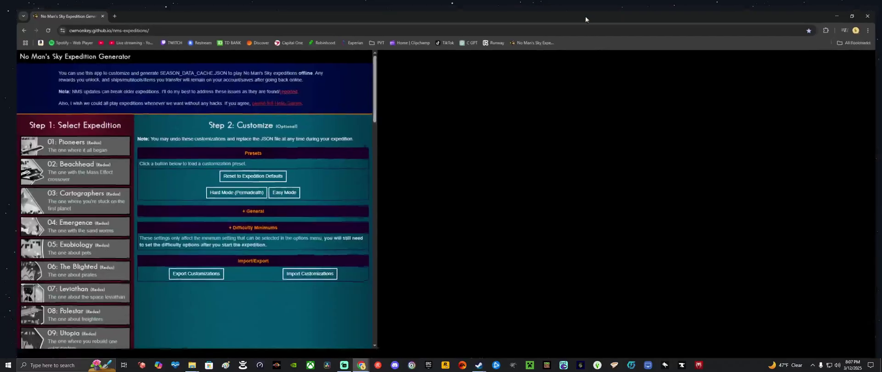
Review the notes and patch options for expeditions 09: Utopia, 08: Polestar and 07: Leviathan
scroll(86, 228, down, 3)
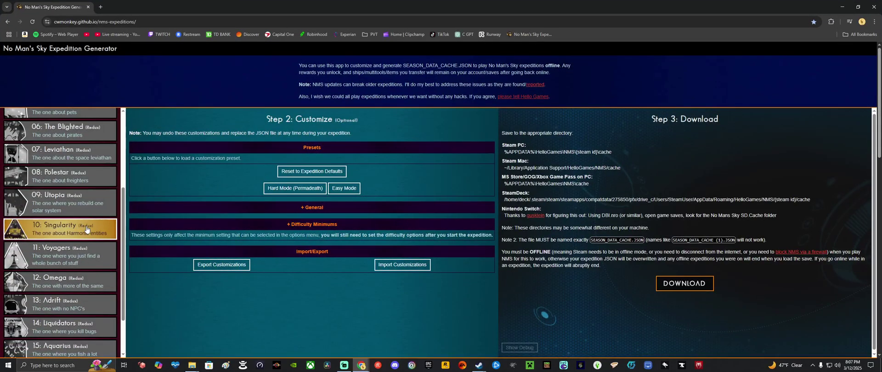
click(74, 202)
click(68, 187)
click(72, 208)
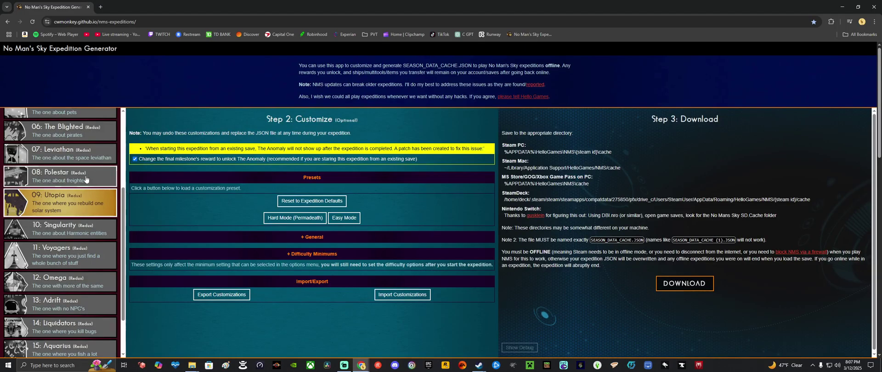
click(65, 176)
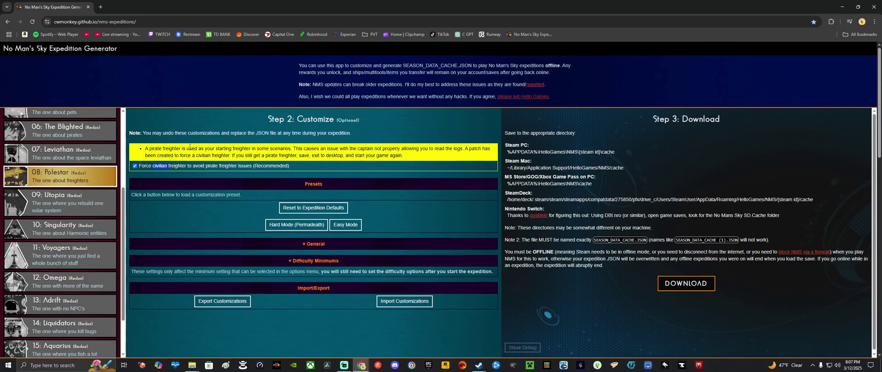
click(89, 156)
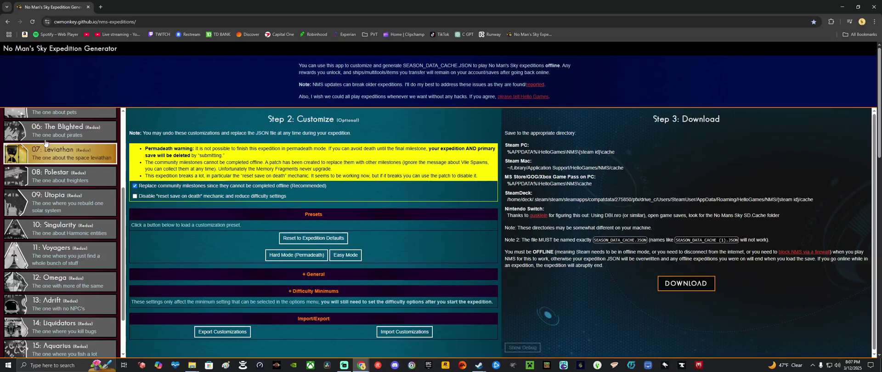
Select expedition 10: Singularity and download its SEASON_DATA_CACHE.JSON file
click(79, 231)
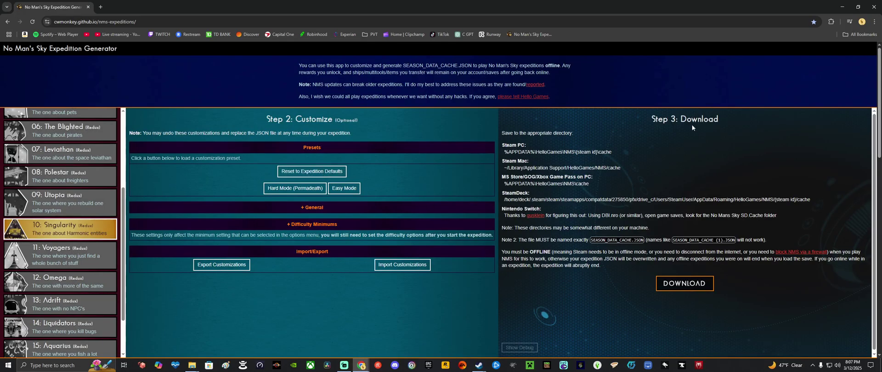
click(695, 288)
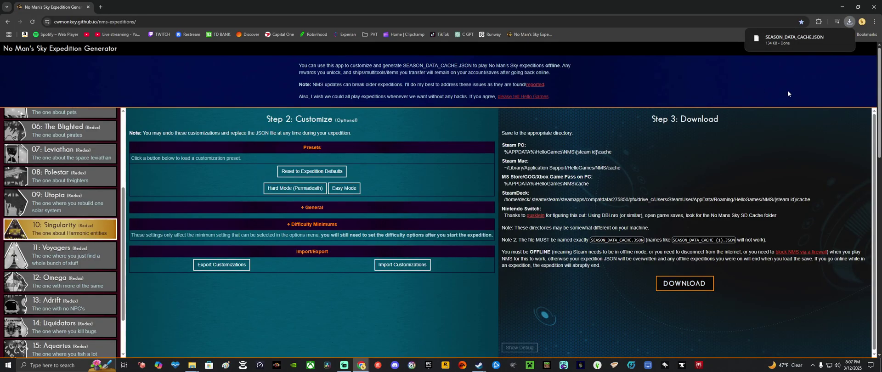
Check the browser's full download history for the SEASON_DATA_CACHE.JSON file and close that page
click(849, 23)
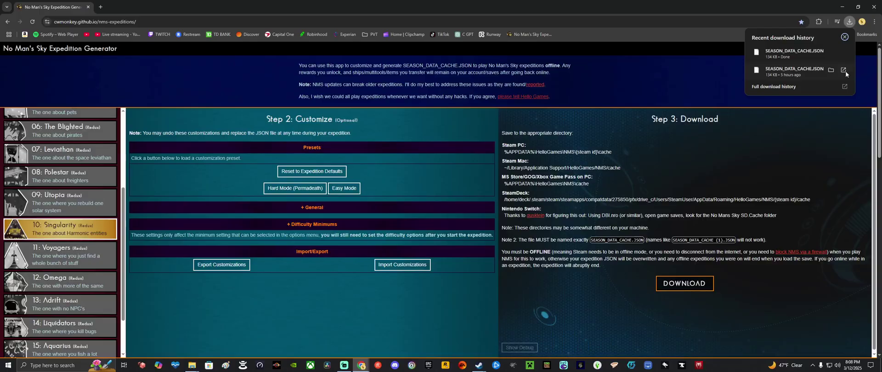
click(845, 86)
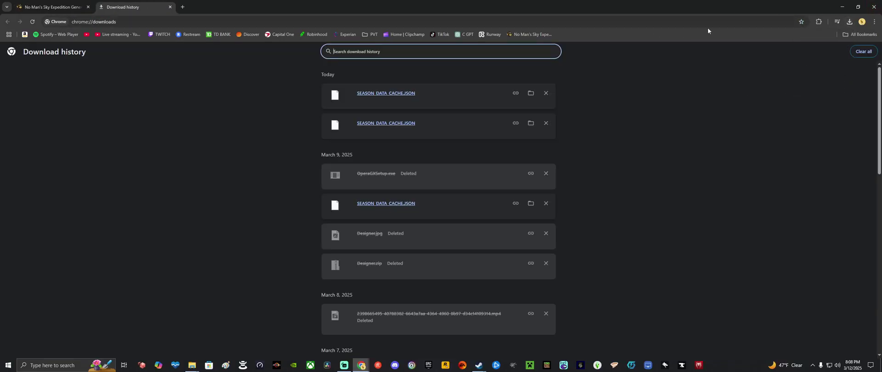
click(170, 7)
Minimize the browser and bring up the Downloads folder window in File Explorer
click(842, 8)
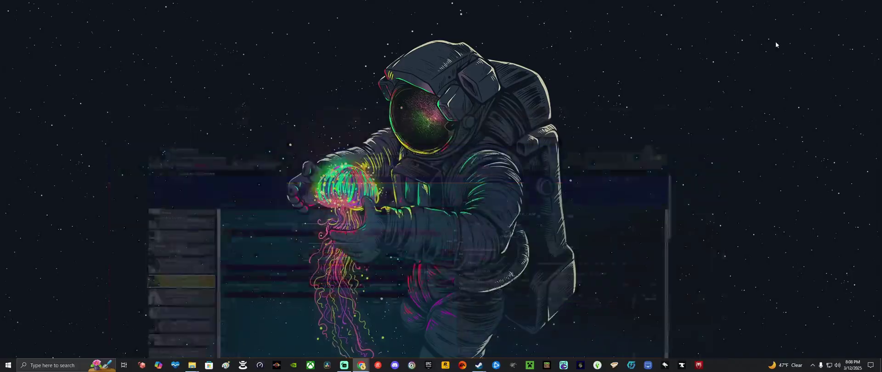
mouse_move(193, 367)
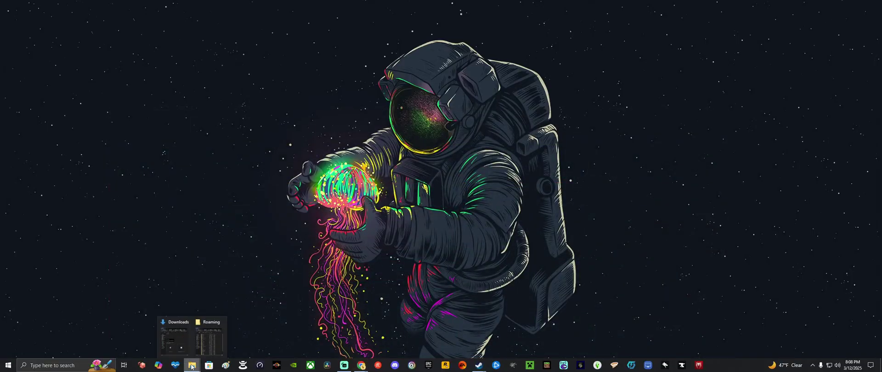
click(175, 338)
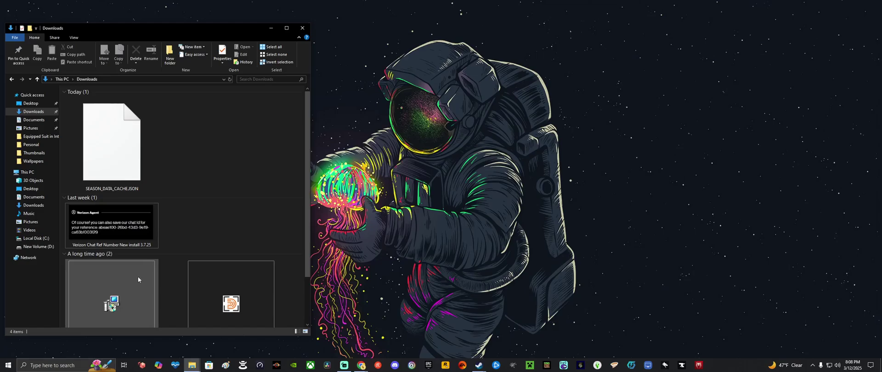
Search Windows for %appdata%, open the folder and place its window beside the Downloads window
click(79, 365)
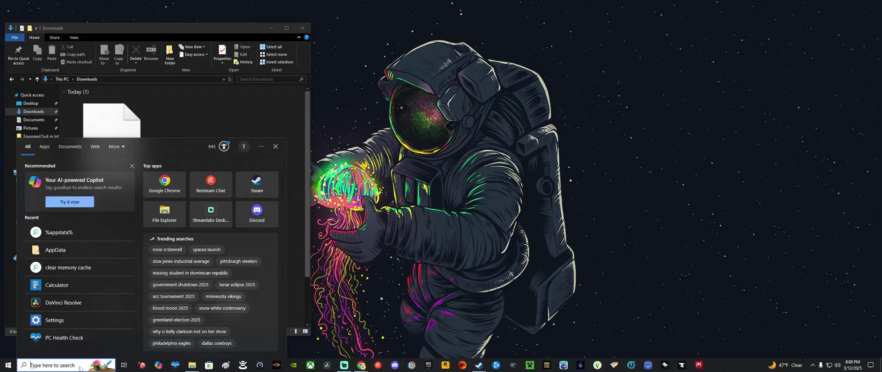
text(%app)
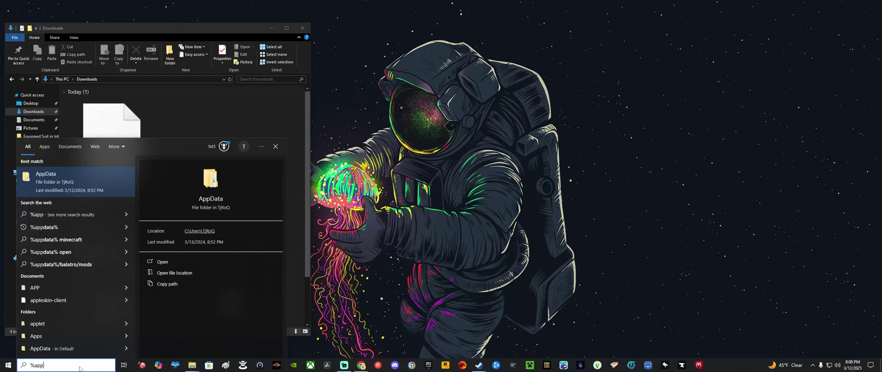
text(data)
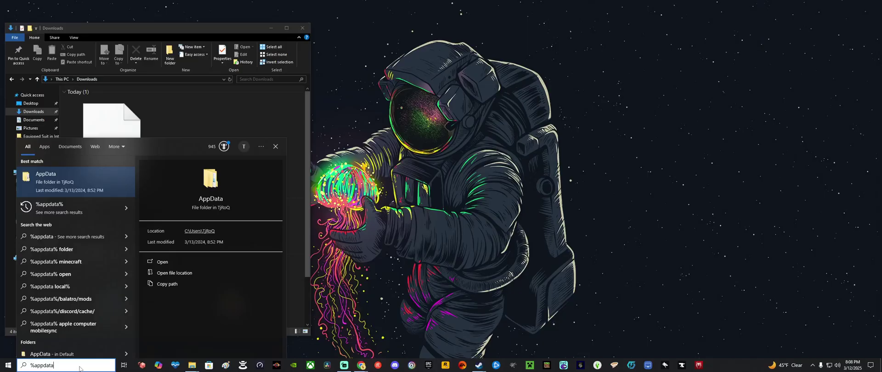
text(%)
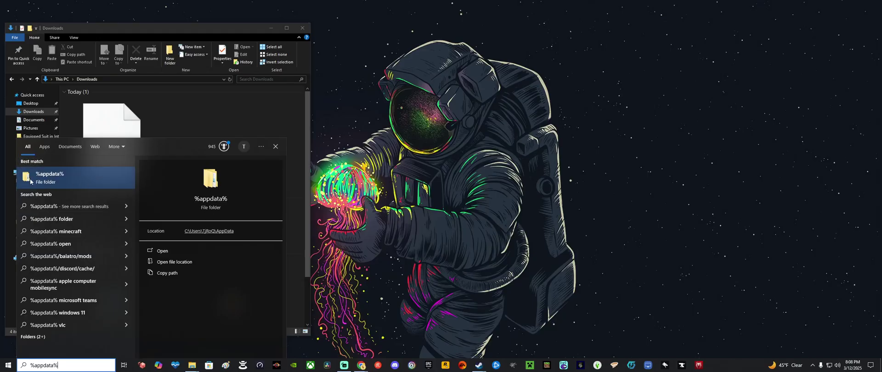
click(66, 178)
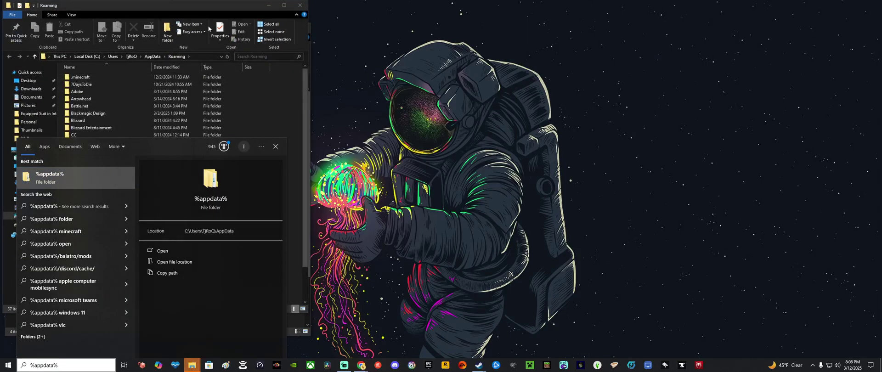
drag(203, 10, 636, 27)
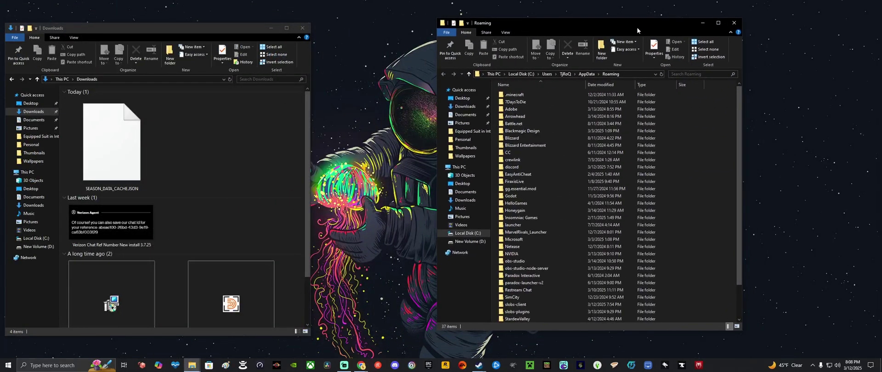
Go up to the AppData folder and reopen its Roaming subfolder
click(586, 75)
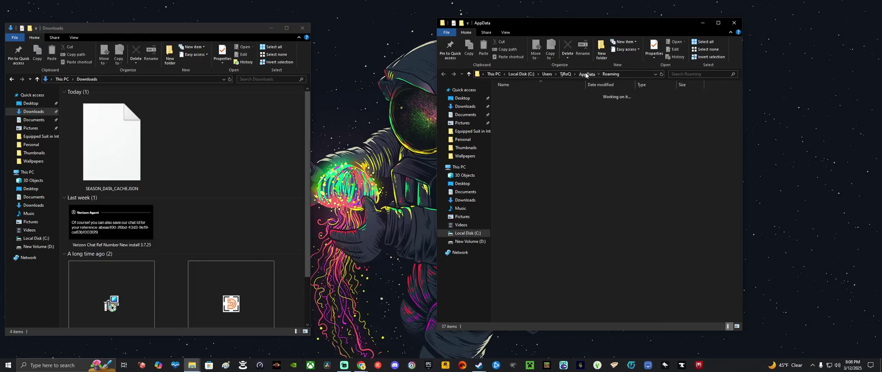
click(530, 139)
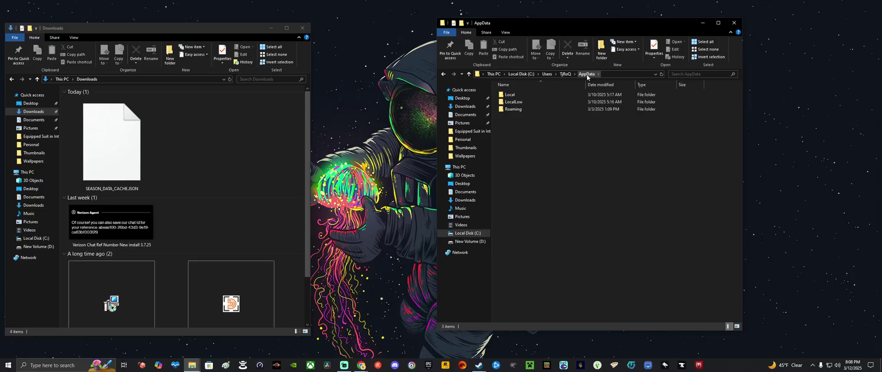
double_click(520, 108)
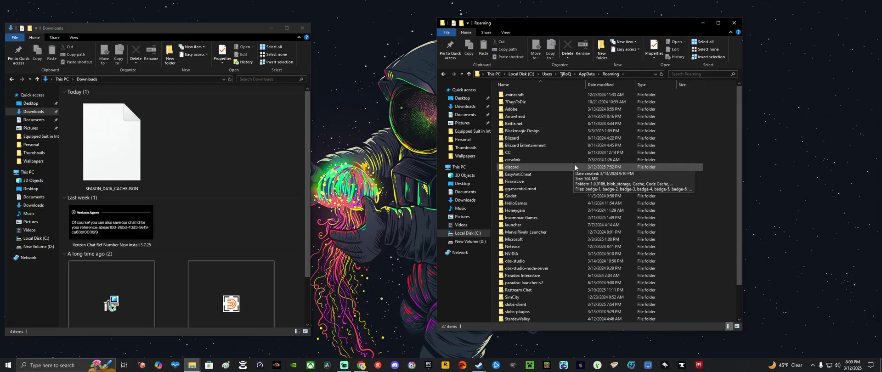
Open HelloGames, NMS, the more recently modified Steam ID folder and its cache folder, and locate SEASON_DATA_CACHE.JSON
double_click(537, 203)
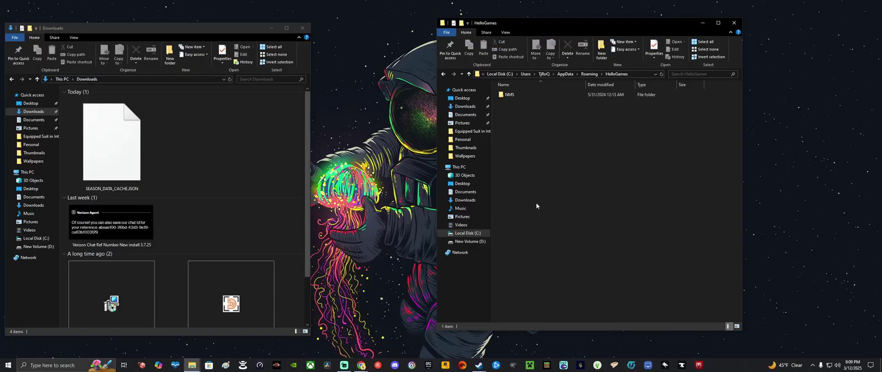
double_click(520, 95)
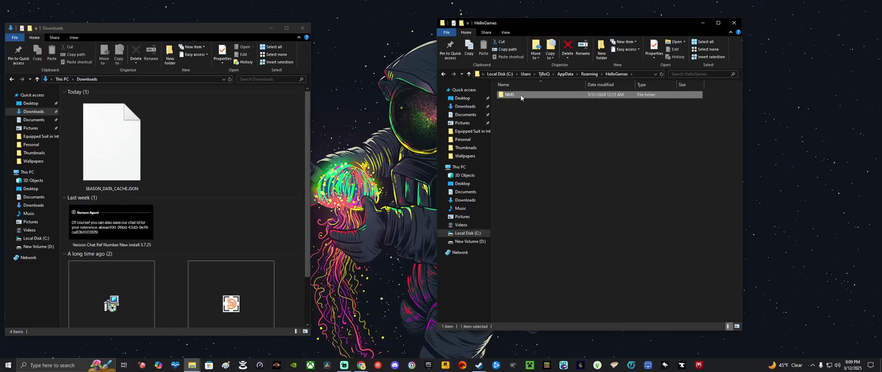
click(543, 105)
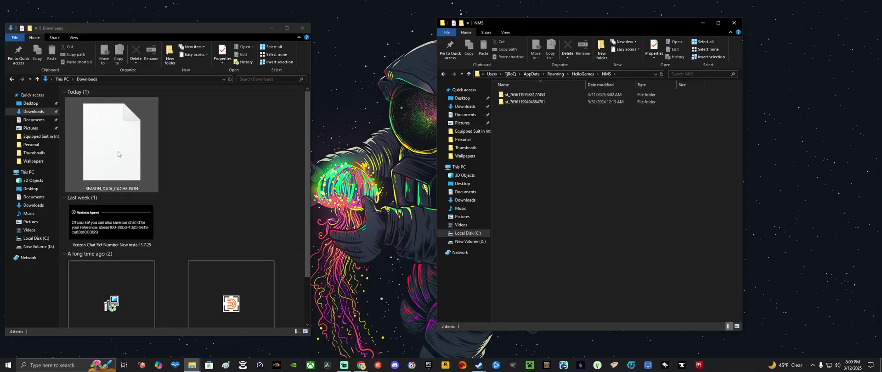
click(549, 94)
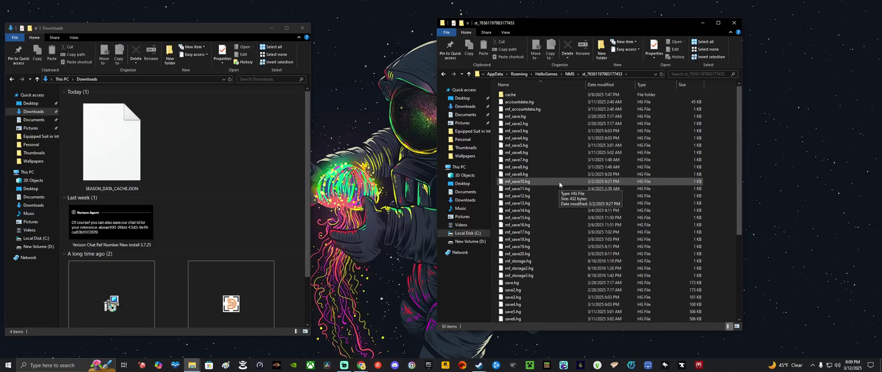
double_click(533, 94)
scroll(618, 266, down, 20)
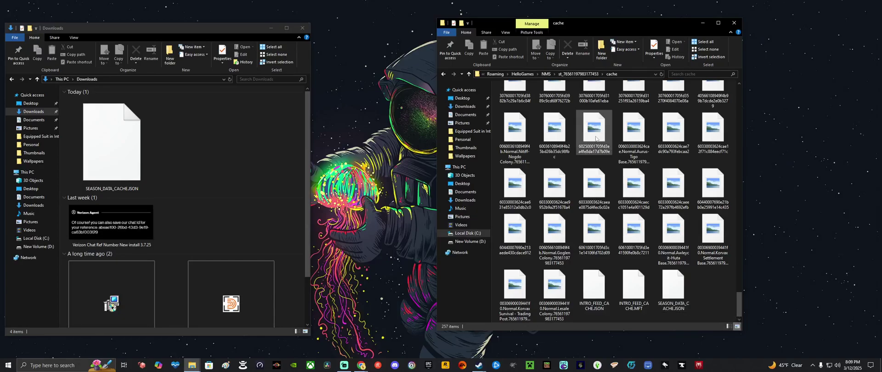
Go back to the NMS folder, inspect the older Steam ID folder's cache contents, and return to NMS
scroll(576, 184, up, 10)
scroll(576, 183, up, 10)
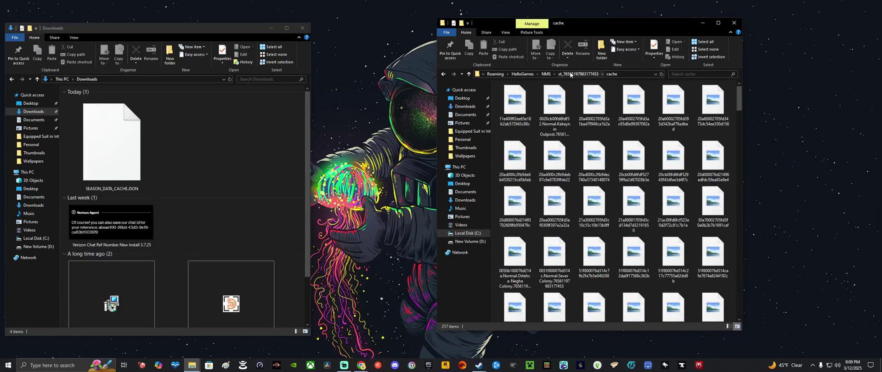
click(546, 75)
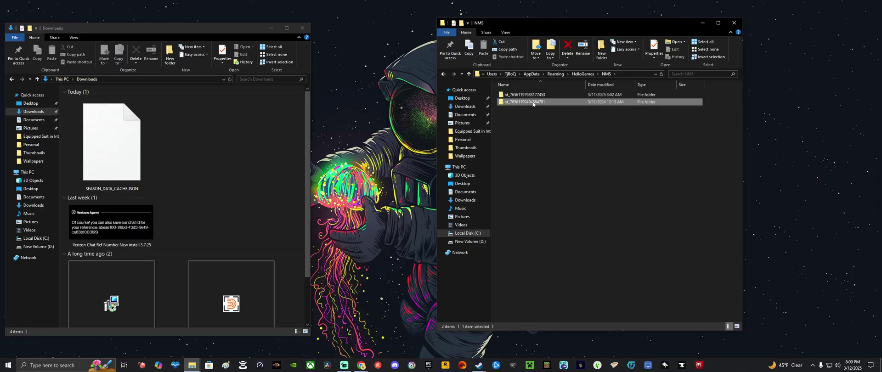
double_click(533, 103)
double_click(531, 94)
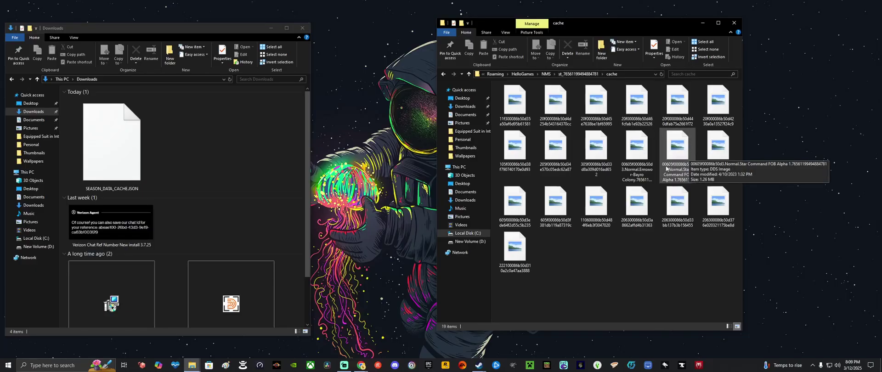
click(546, 74)
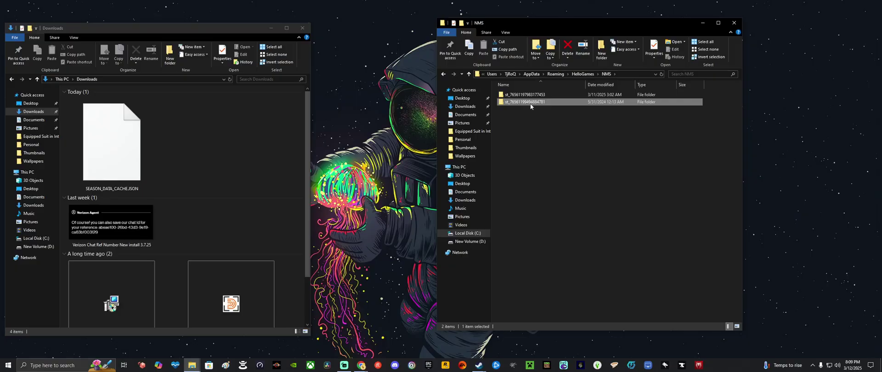
Reopen the cache folder of the more recently modified Steam ID folder, show its final files, and select SEASON_DATA_CACHE.JSON in Downloads
double_click(543, 95)
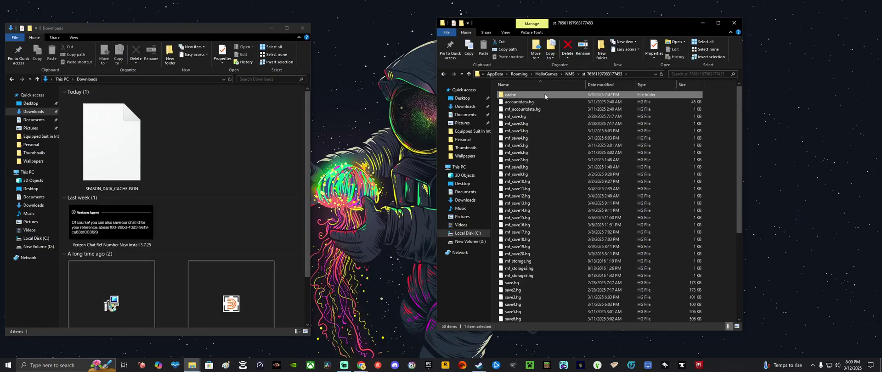
double_click(544, 95)
scroll(627, 251, down, 2)
scroll(627, 250, down, 15)
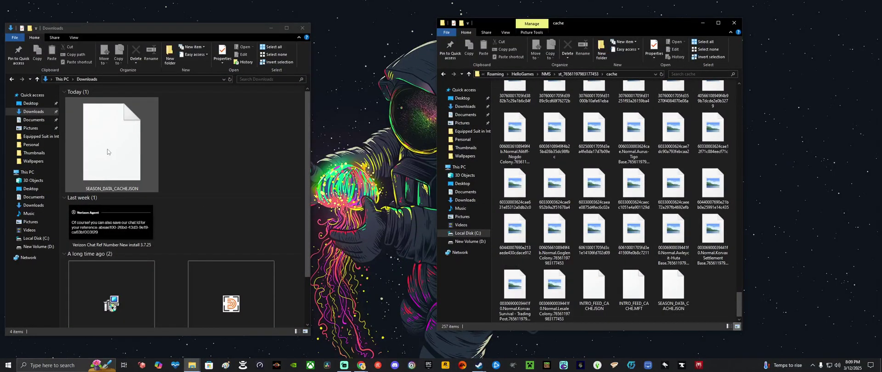
mouse_move(107, 152)
mouse_down()
mouse_move(204, 137)
mouse_move(97, 153)
mouse_up()
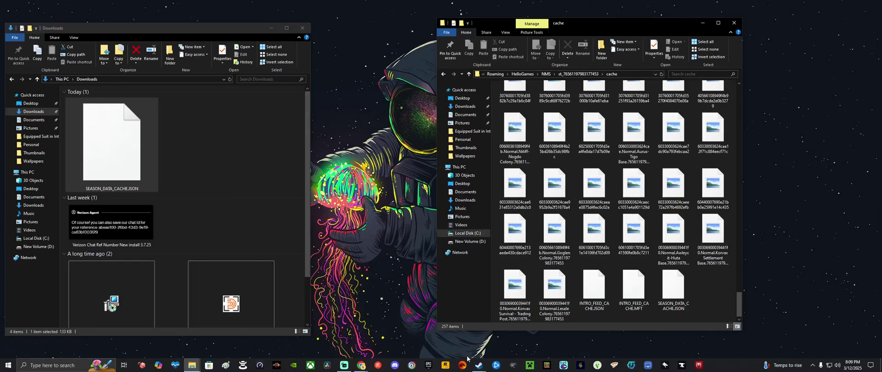
Switch to Steam and bring up its account and offline mode options
mouse_move(478, 366)
click(440, 330)
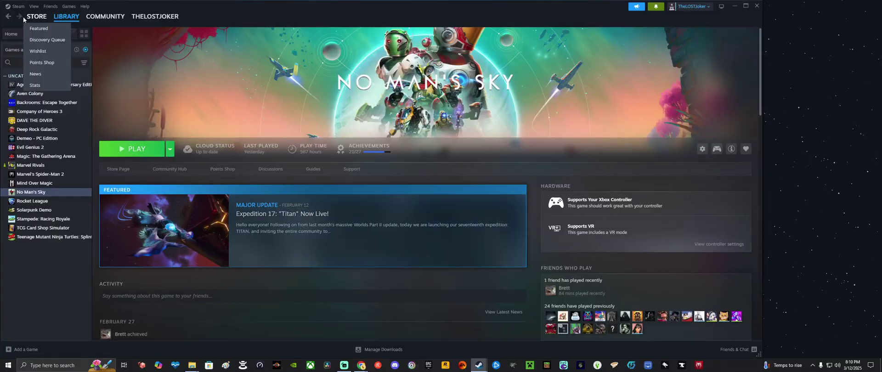
click(17, 7)
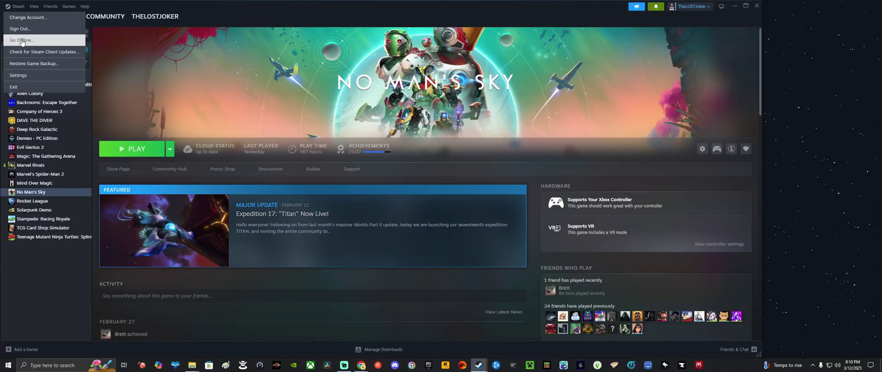
Set the Steam friends status to Offline, check it, and restore it to Online
click(50, 7)
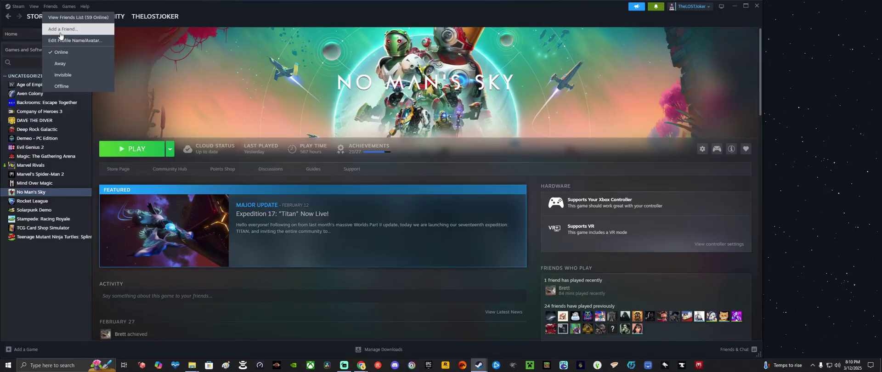
click(72, 89)
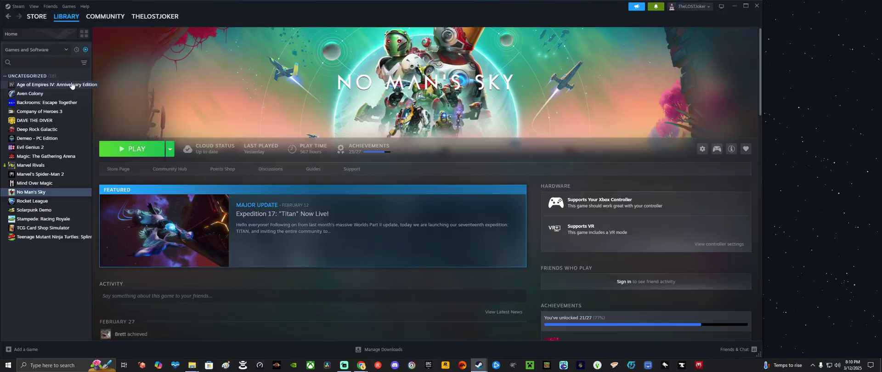
click(50, 6)
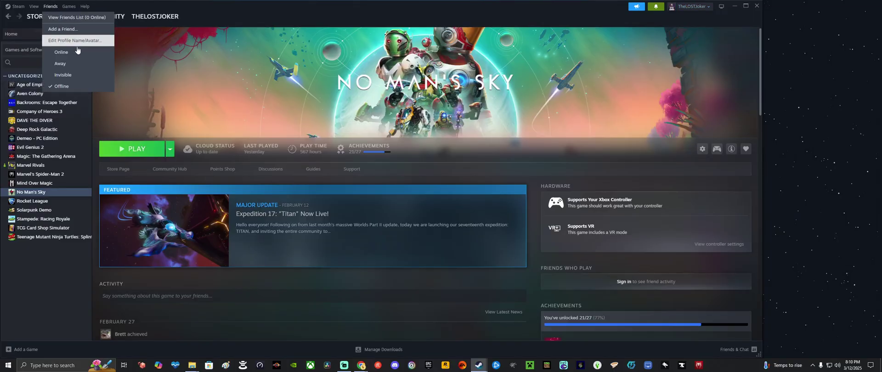
click(76, 87)
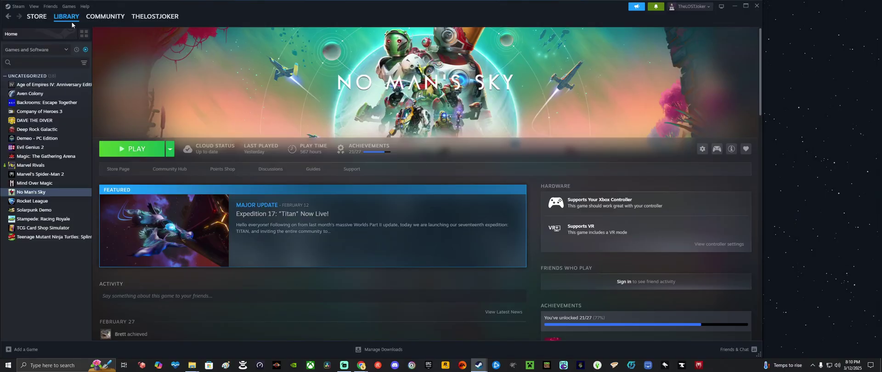
click(50, 6)
click(64, 52)
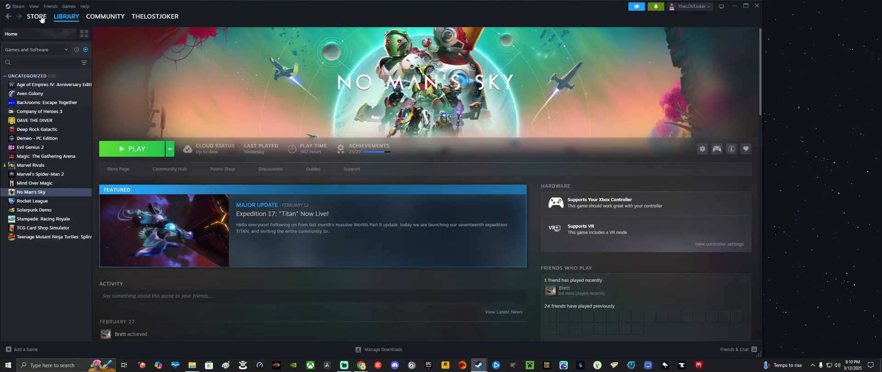
Put the Steam client into Offline Mode
click(15, 8)
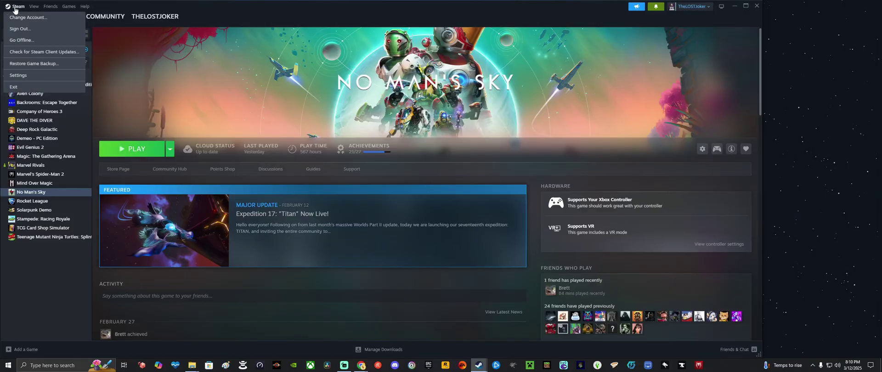
click(21, 40)
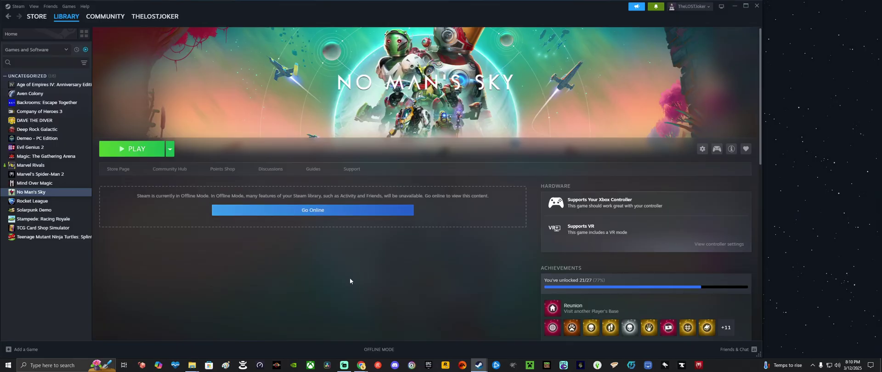
Move SEASON_DATA_CACHE.JSON from Downloads into the game's cache folder, replacing the existing file
mouse_move(192, 366)
click(212, 353)
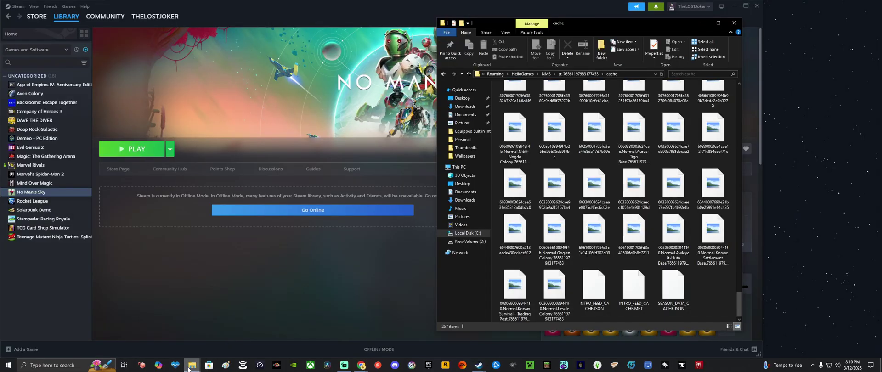
click(166, 343)
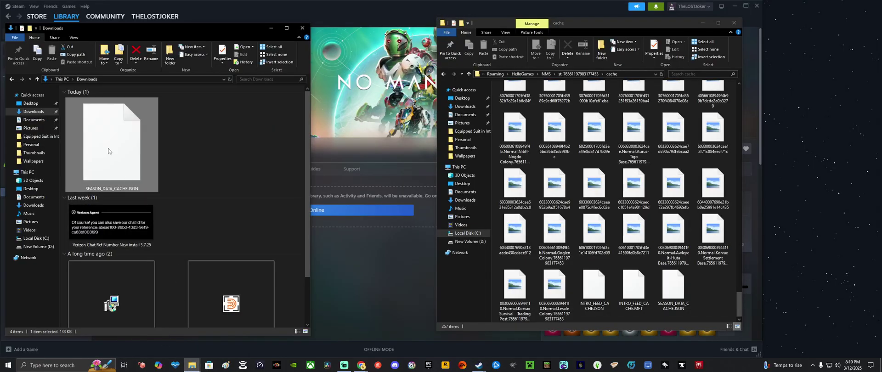
drag(112, 154, 706, 306)
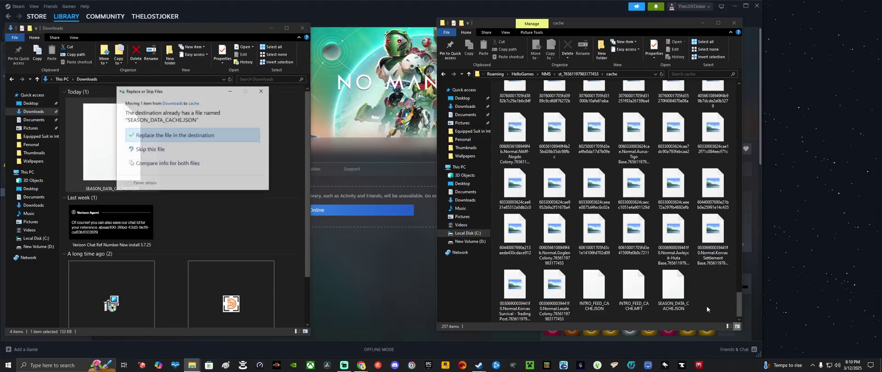
click(189, 136)
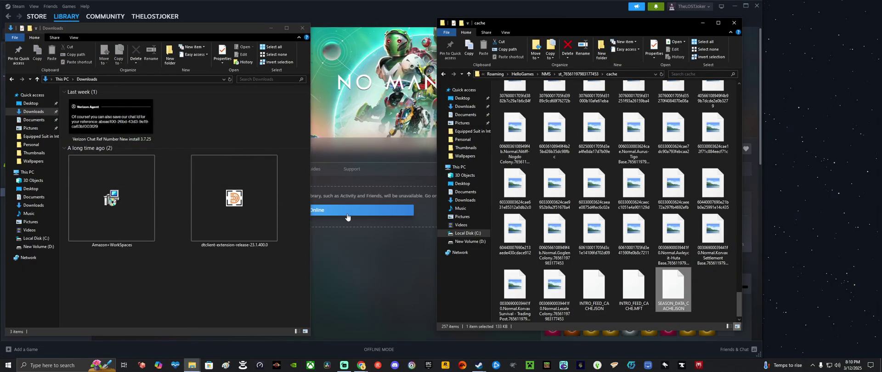
Close the Downloads window and launch No Man's Sky from Steam with the Play No Man's Sky option
click(301, 29)
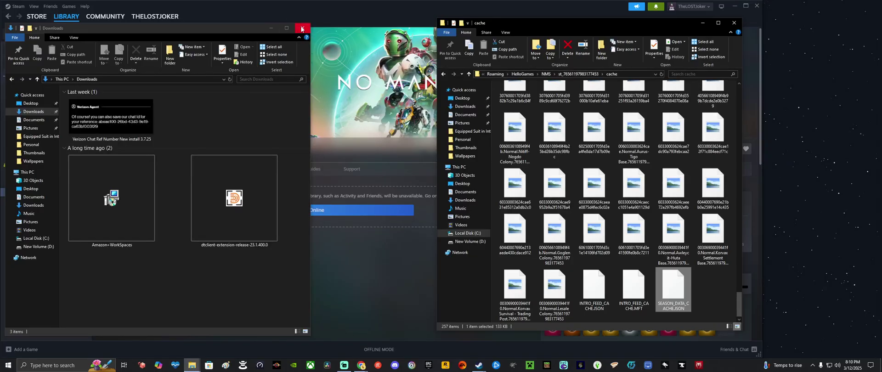
click(302, 29)
click(287, 250)
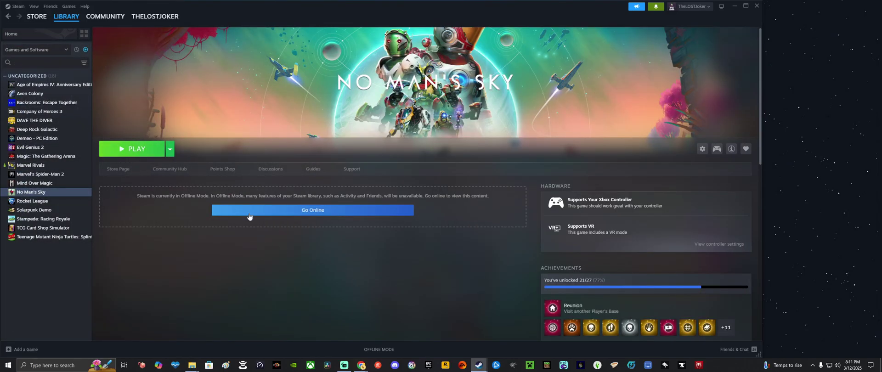
click(134, 149)
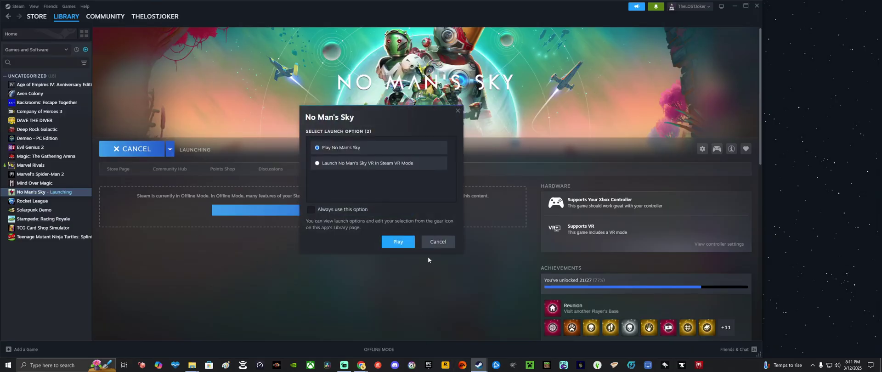
click(406, 242)
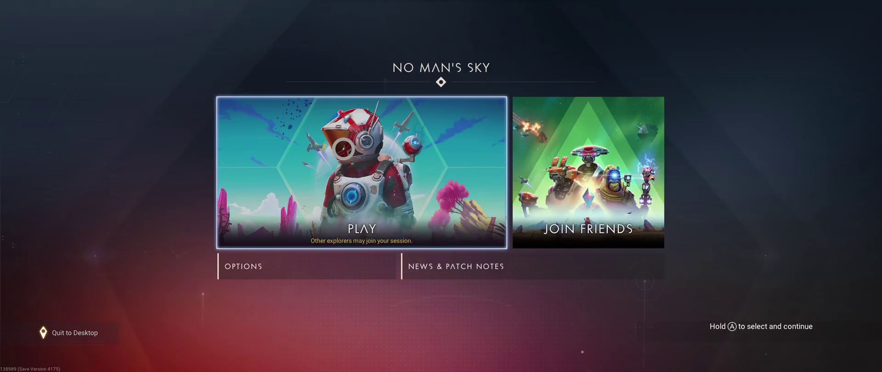
Start a New Game from the save list to check the game modes for the Singularity expedition, and return to the list
click(343, 147)
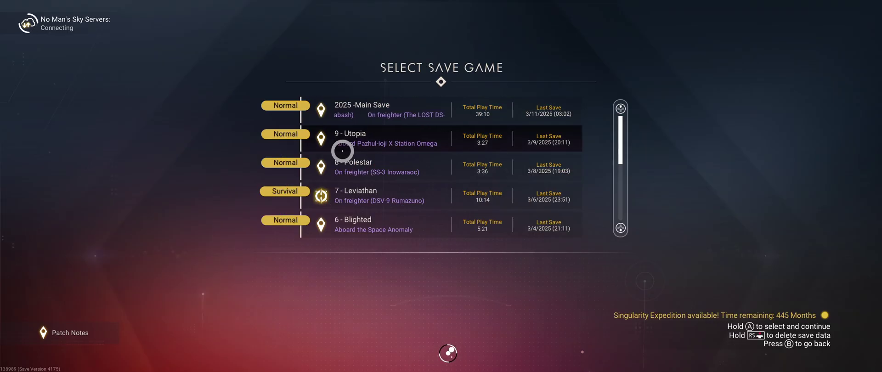
scroll(342, 149, down, 6)
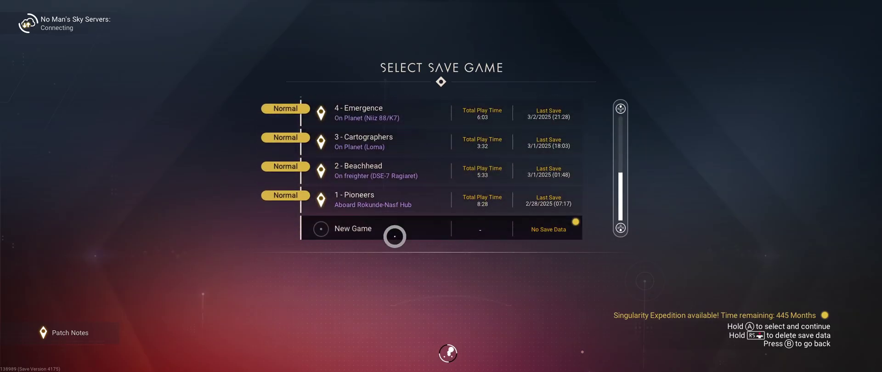
scroll(394, 211, up, 6)
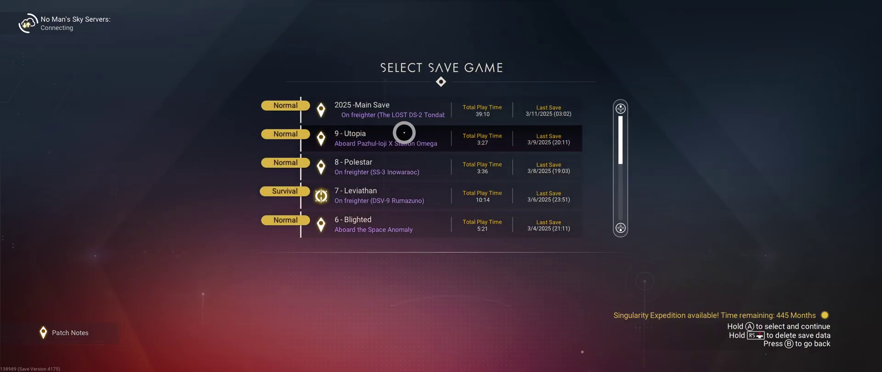
scroll(405, 138, down, 6)
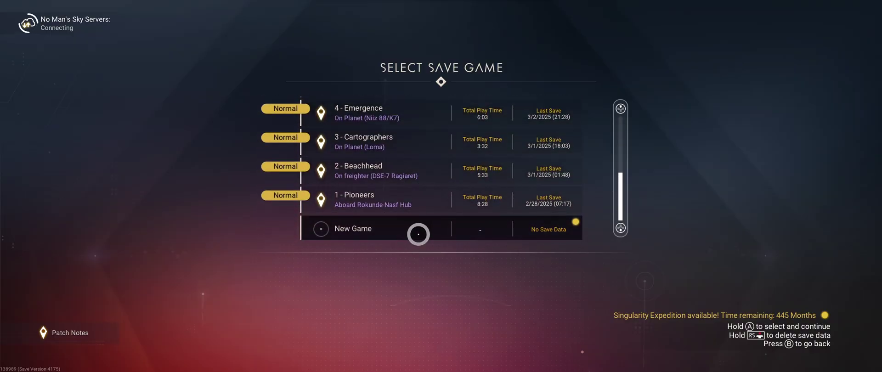
click(418, 233)
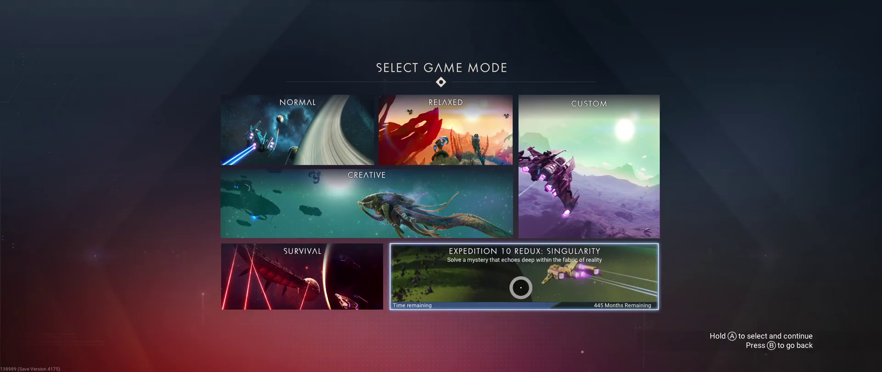
key(Escape)
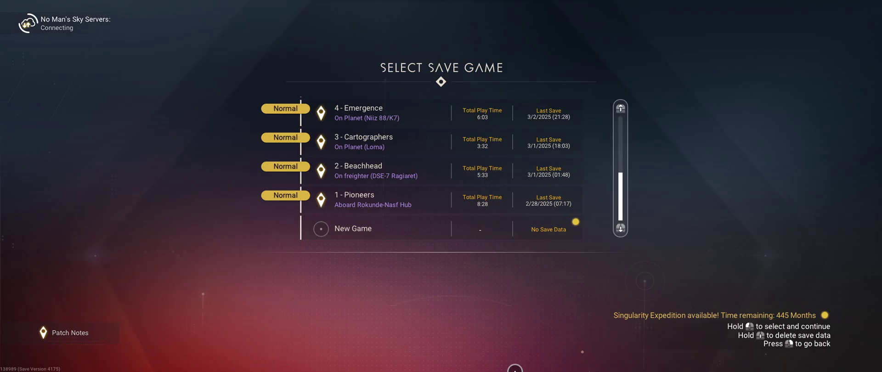
Switch to the No Man's Sky Expedition Generator in Chrome and select expedition 11: Voyagers
key(alt+Tab)
key(alt+Tab)
key(alt+Tab)
key(alt+Tab)
key(alt+Tab)
key(alt+Tab)
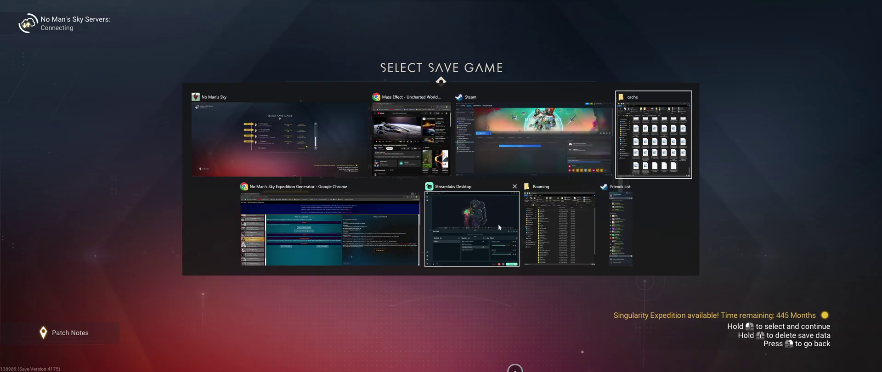
key(alt+Tab)
key(alt+Tab)
key(alt+Tab)
key(alt+Tab)
key(alt+Tab)
key(alt+Tab)
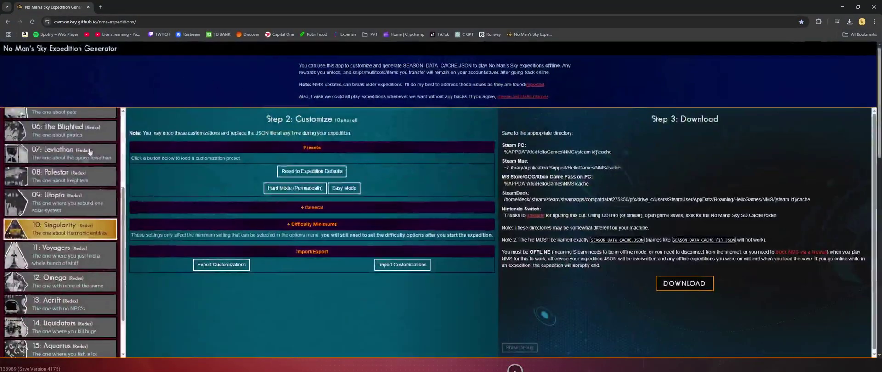
click(85, 254)
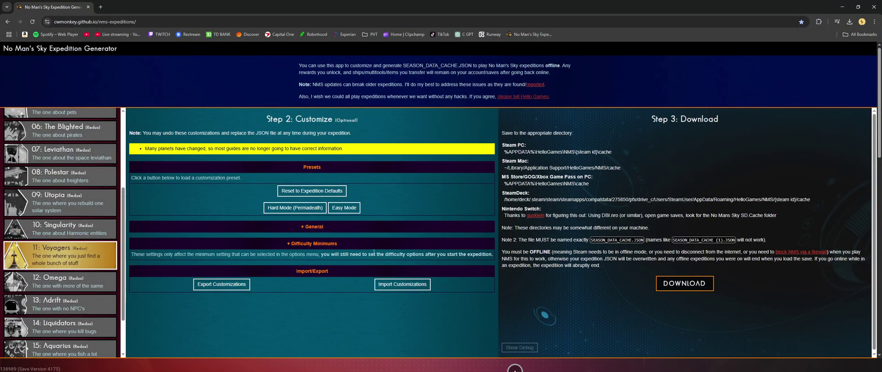
Look through the available expeditions and read the generator page's notes on individual expeditions
scroll(69, 258, down, 10)
scroll(105, 247, up, 12)
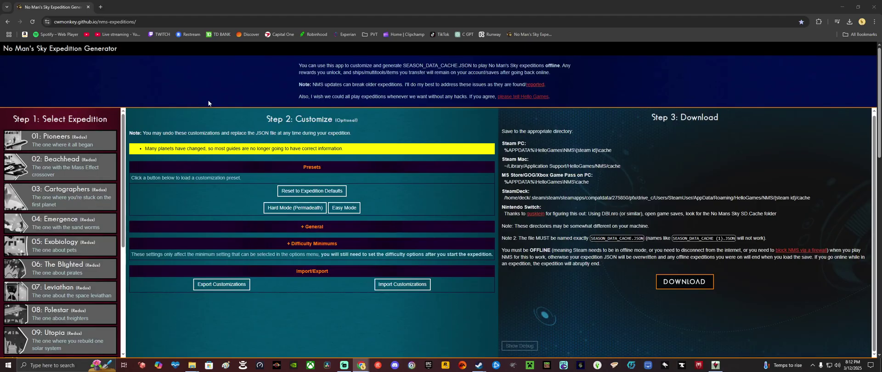
scroll(189, 114, down, 20)
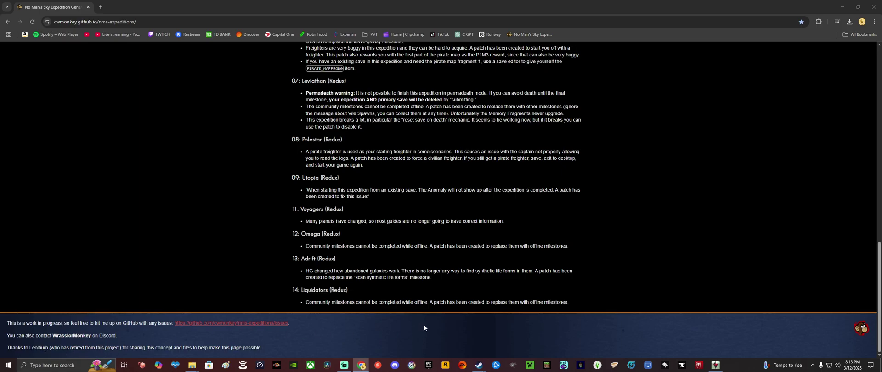
scroll(424, 324, up, 20)
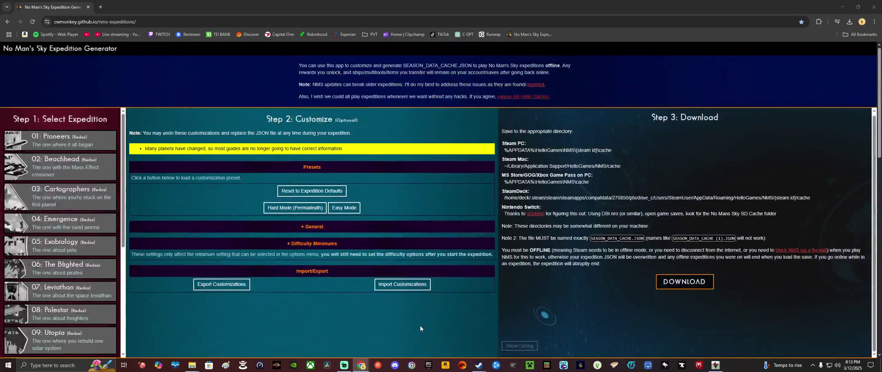